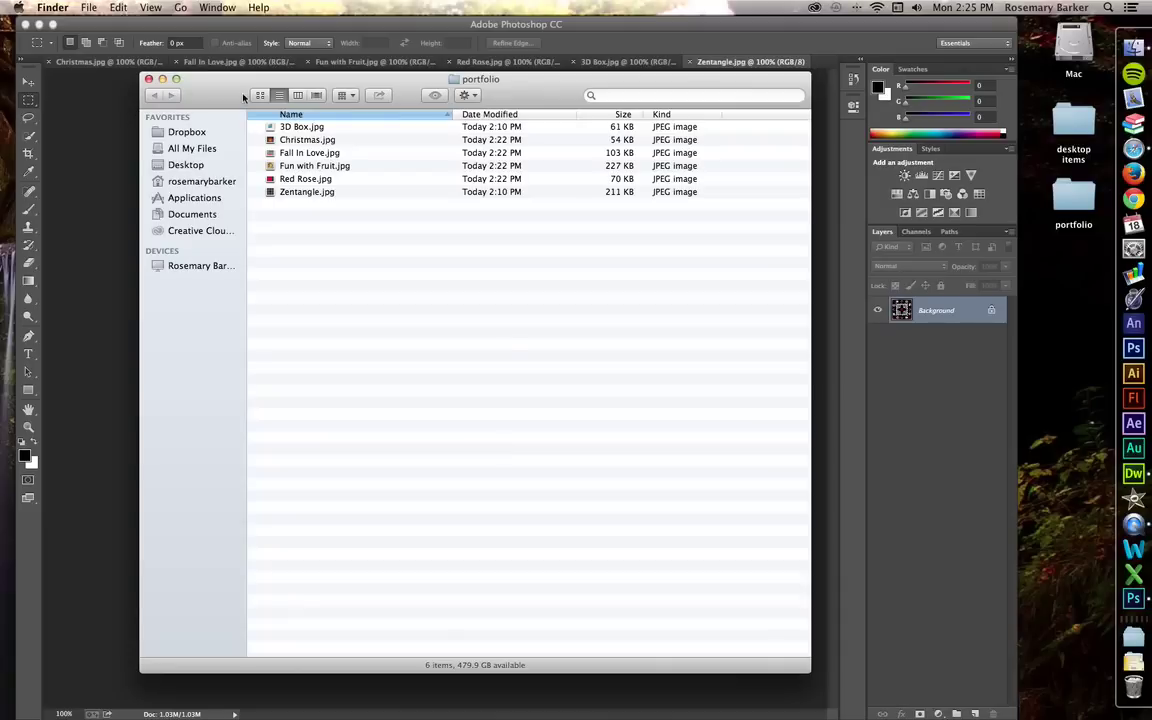
- Drag the Finder portfolio window aside and close it with Cmd+W
drag(237, 97, 231, 103)
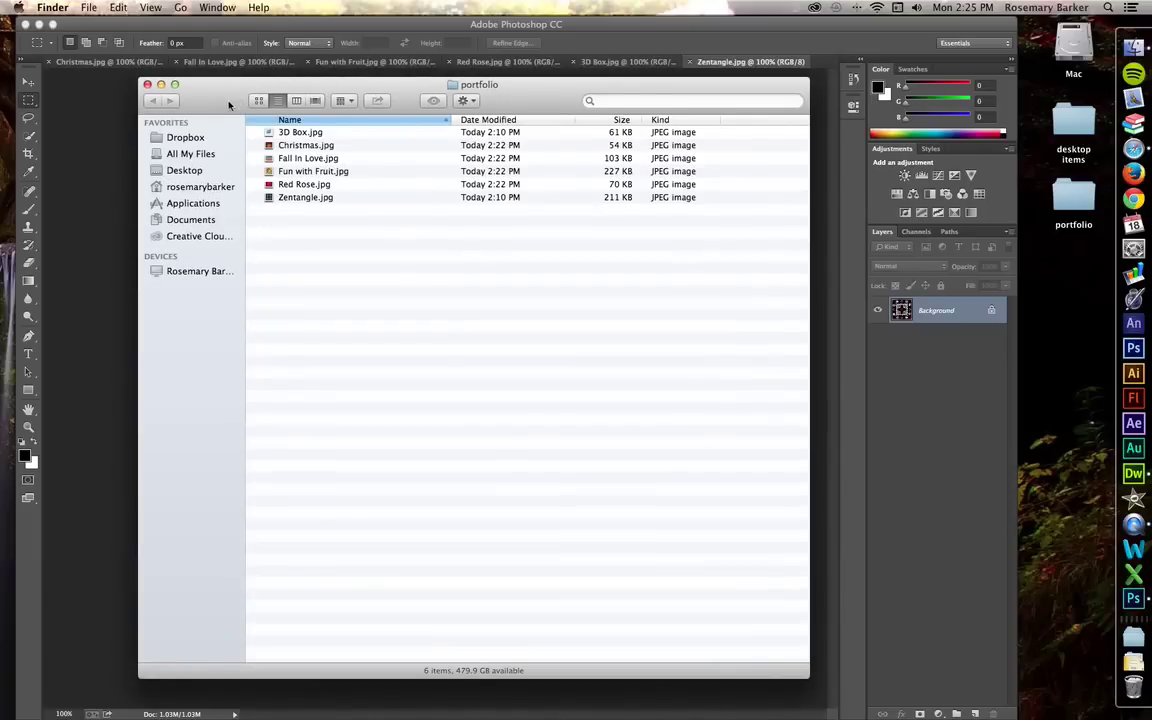
drag(220, 103, 273, 112)
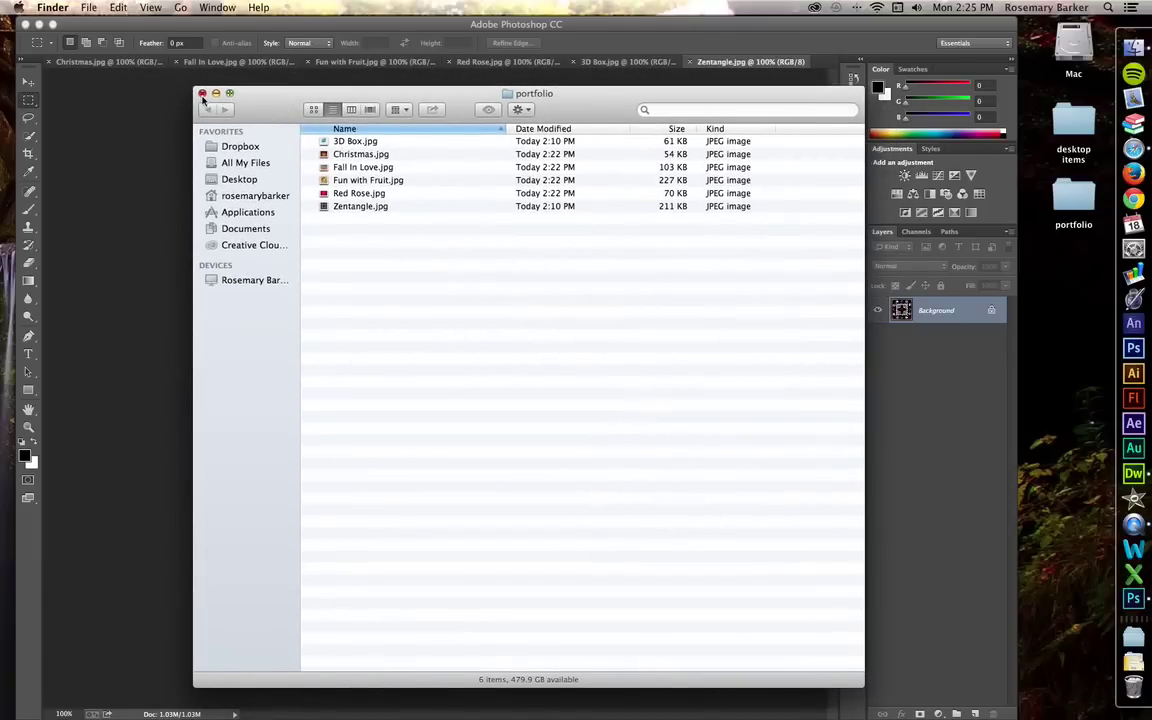
key(super+w)
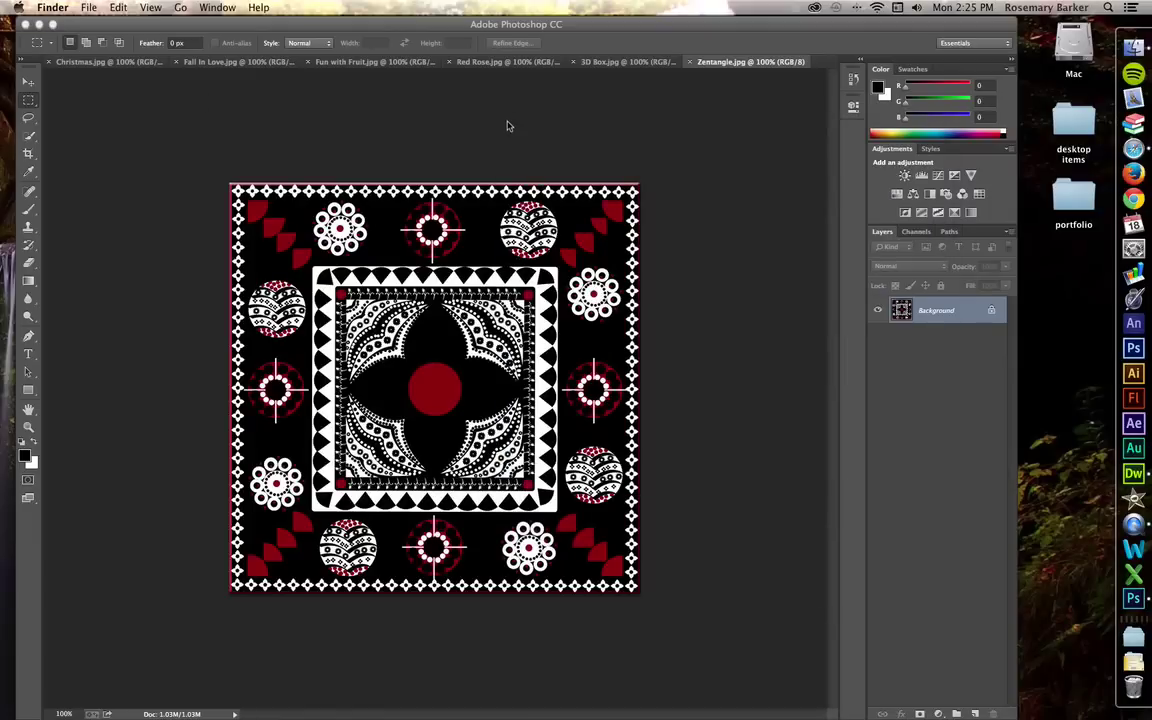
- Start File > Automate > PDF Presentation in Photoshop and add all six open images as source files
click(108, 97)
click(112, 12)
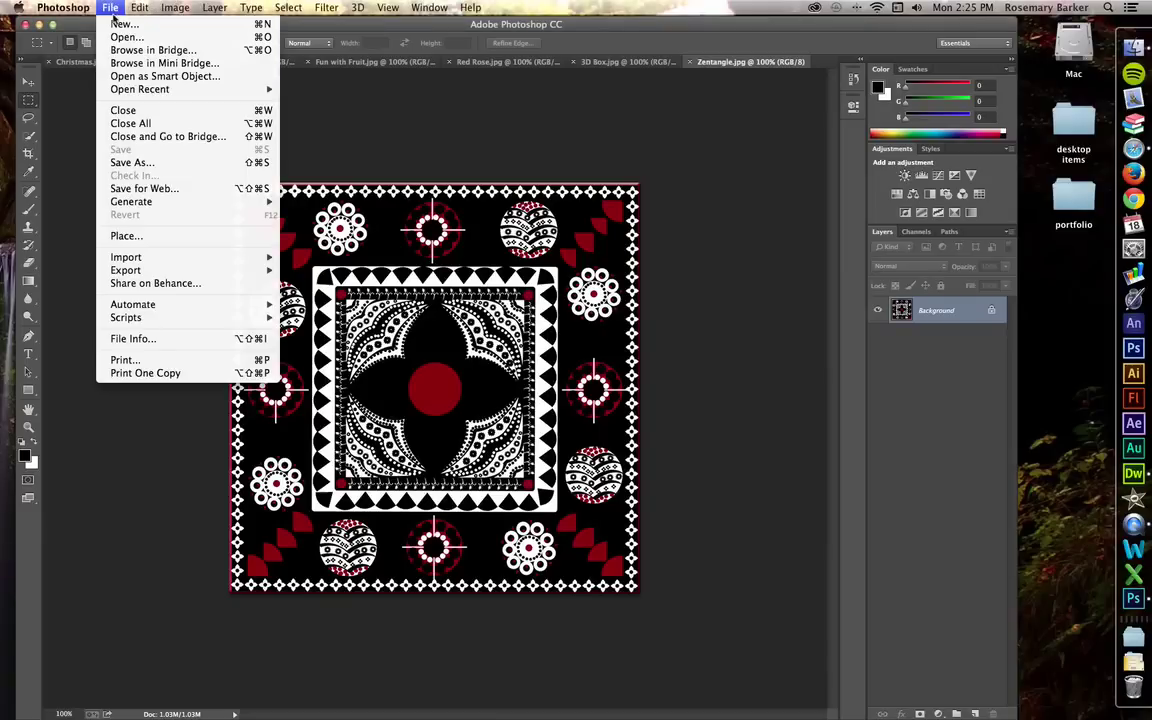
mouse_move(182, 308)
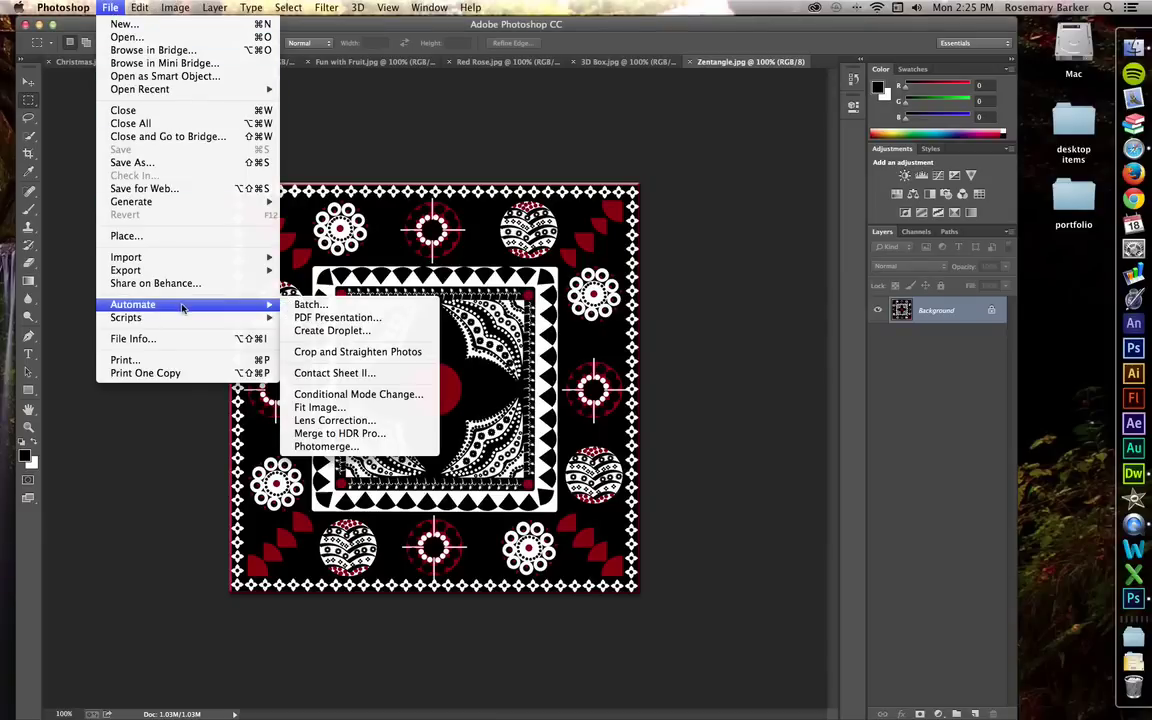
click(376, 321)
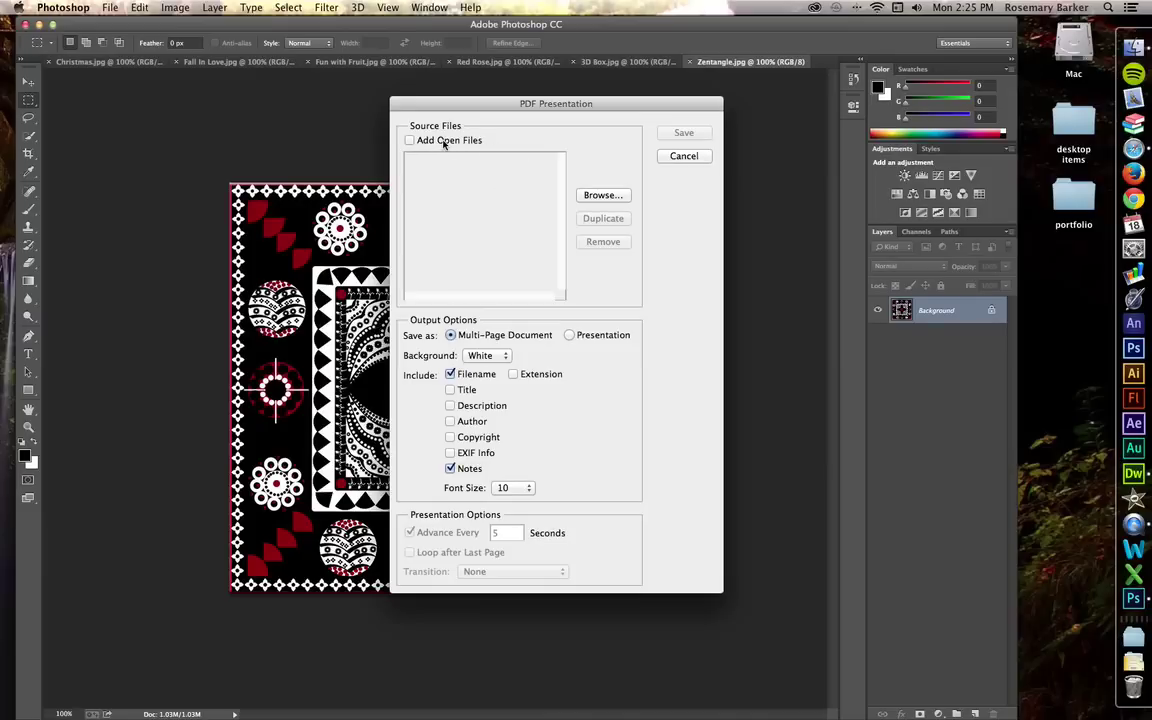
click(443, 142)
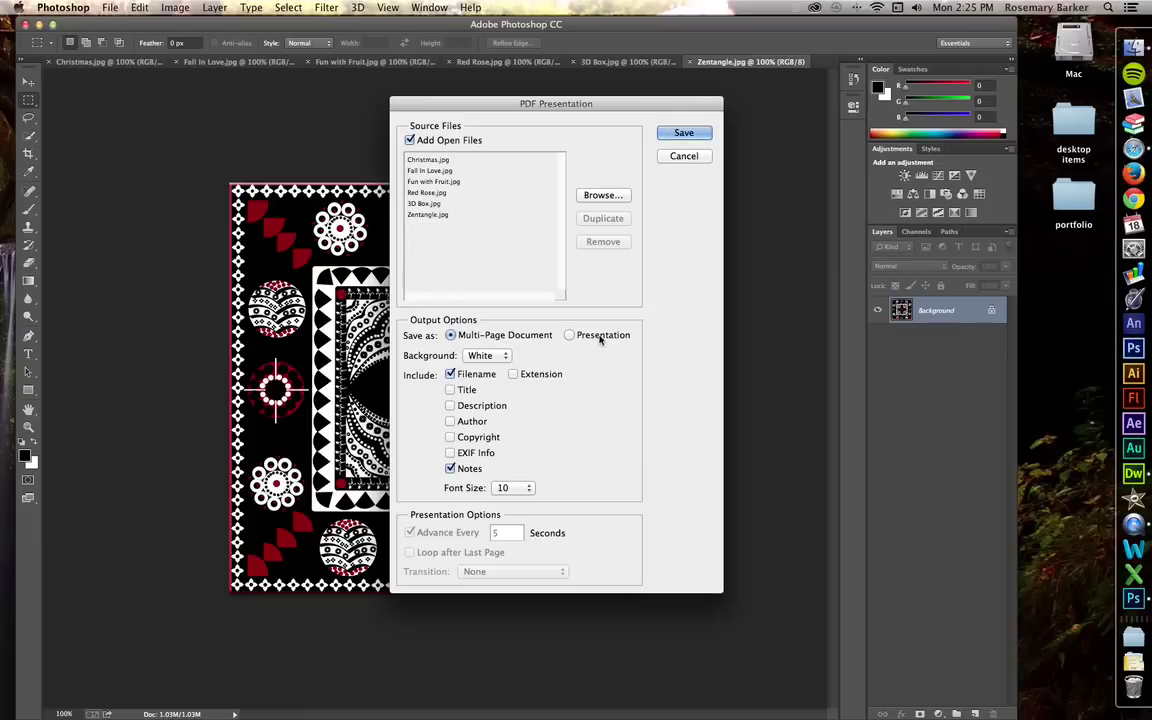
- Check the Presentation options, then keep the output as a Multi-Page Document with Filename captions
click(600, 338)
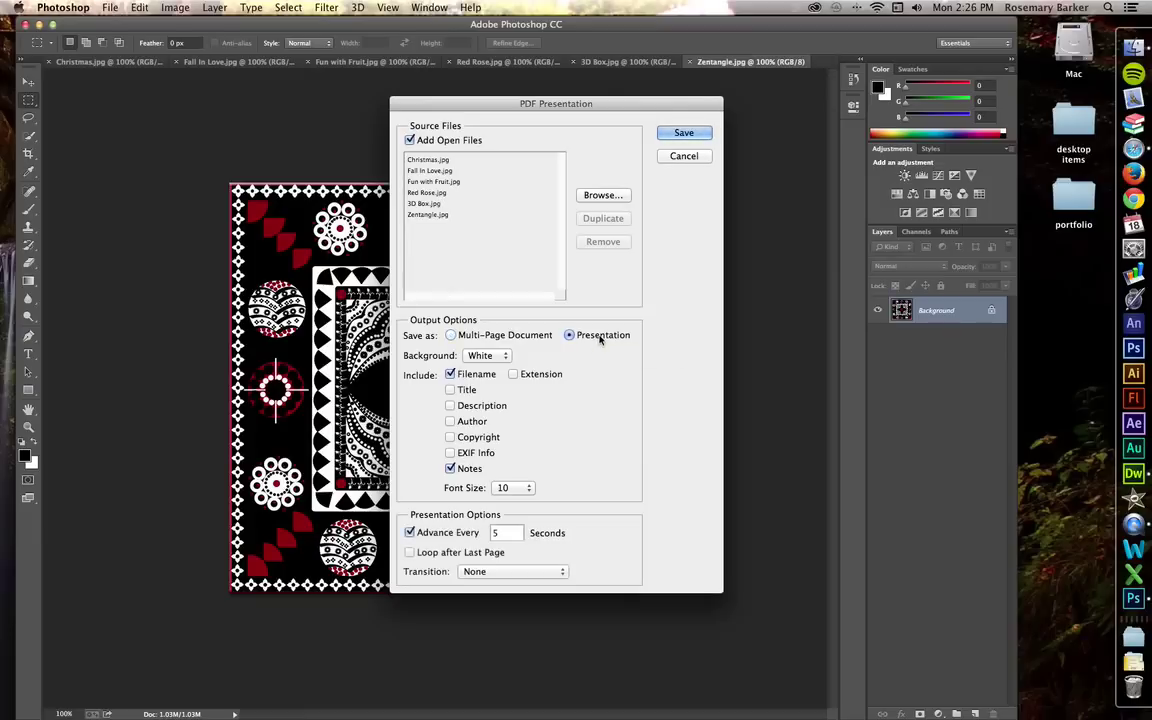
click(477, 338)
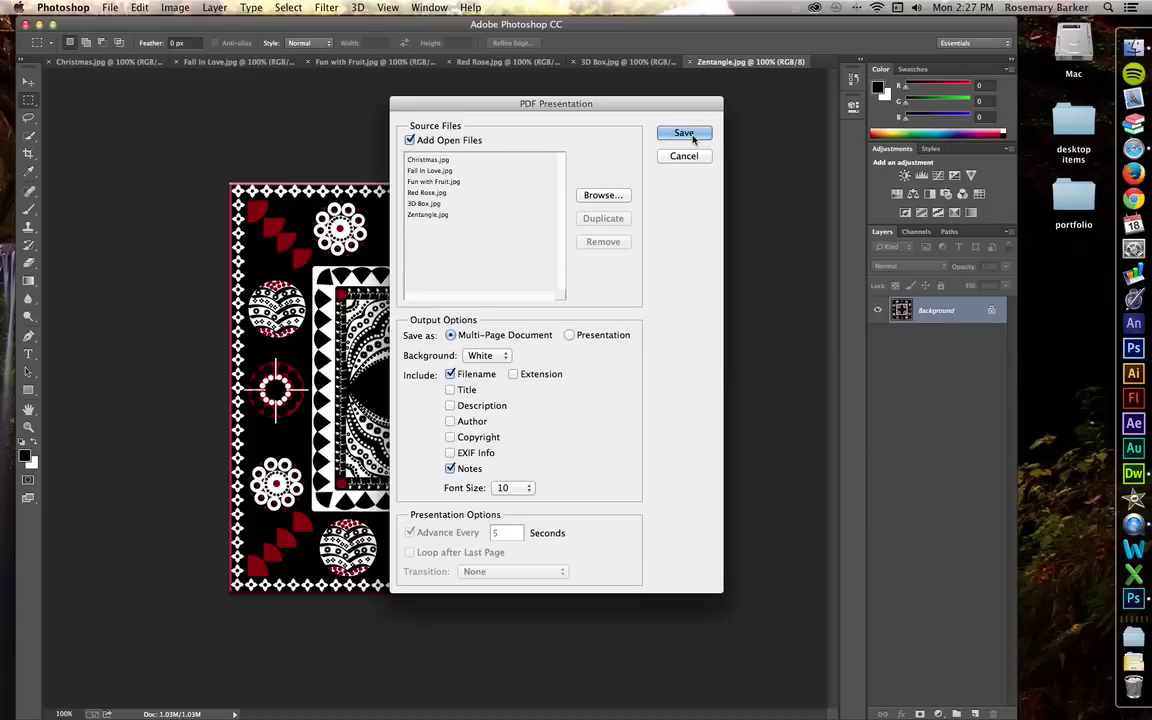
- Name the PDF portfolio_pdf and save it to the Desktop
click(688, 134)
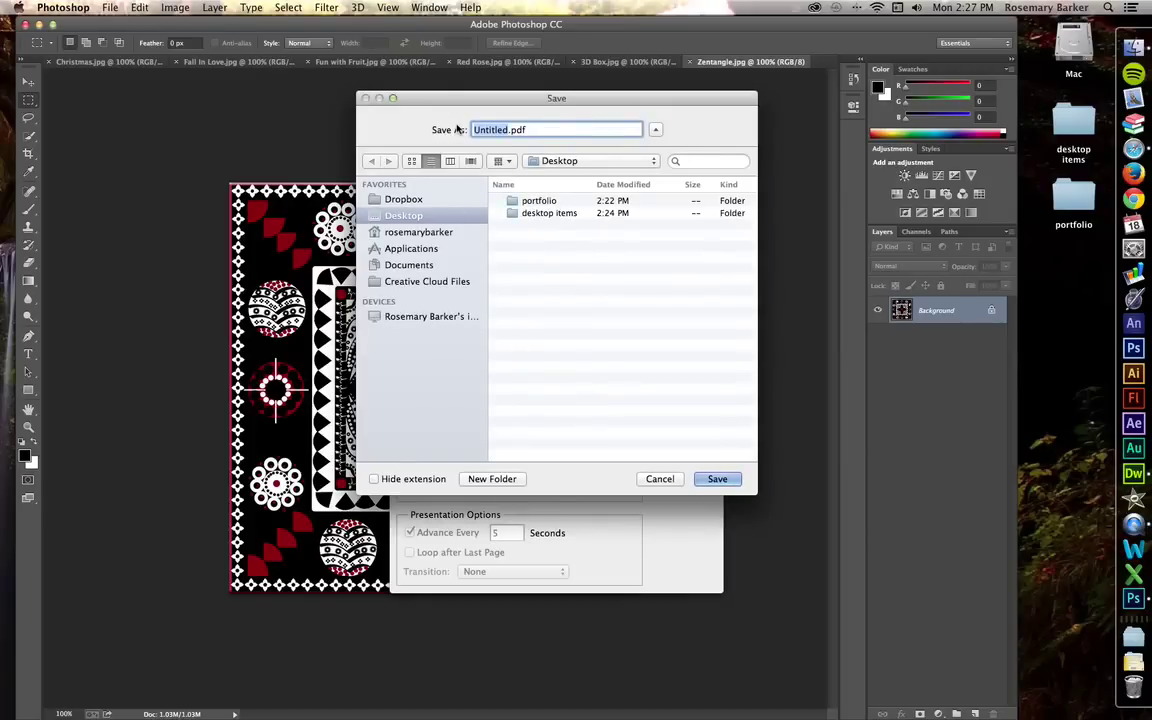
text(pdf)
text(_p)
key(BackSpace)
key(BackSpace)
key(BackSpace)
key(BackSpace)
key(BackSpace)
text(portfolio_pdf)
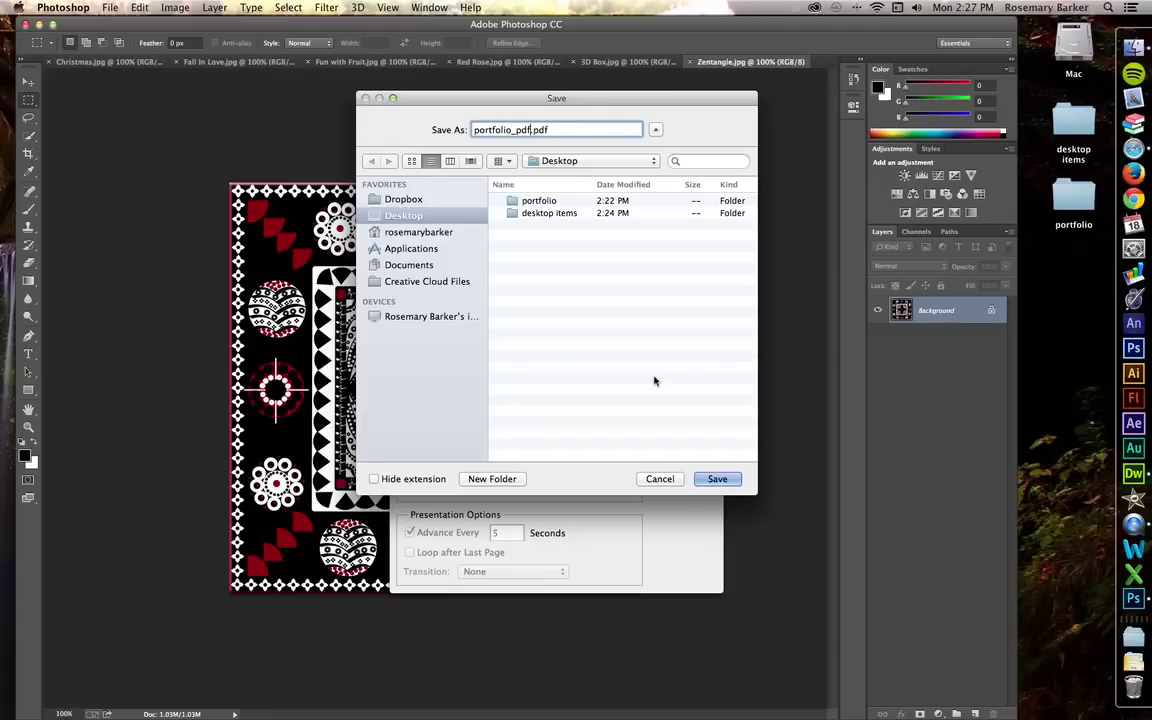
click(717, 478)
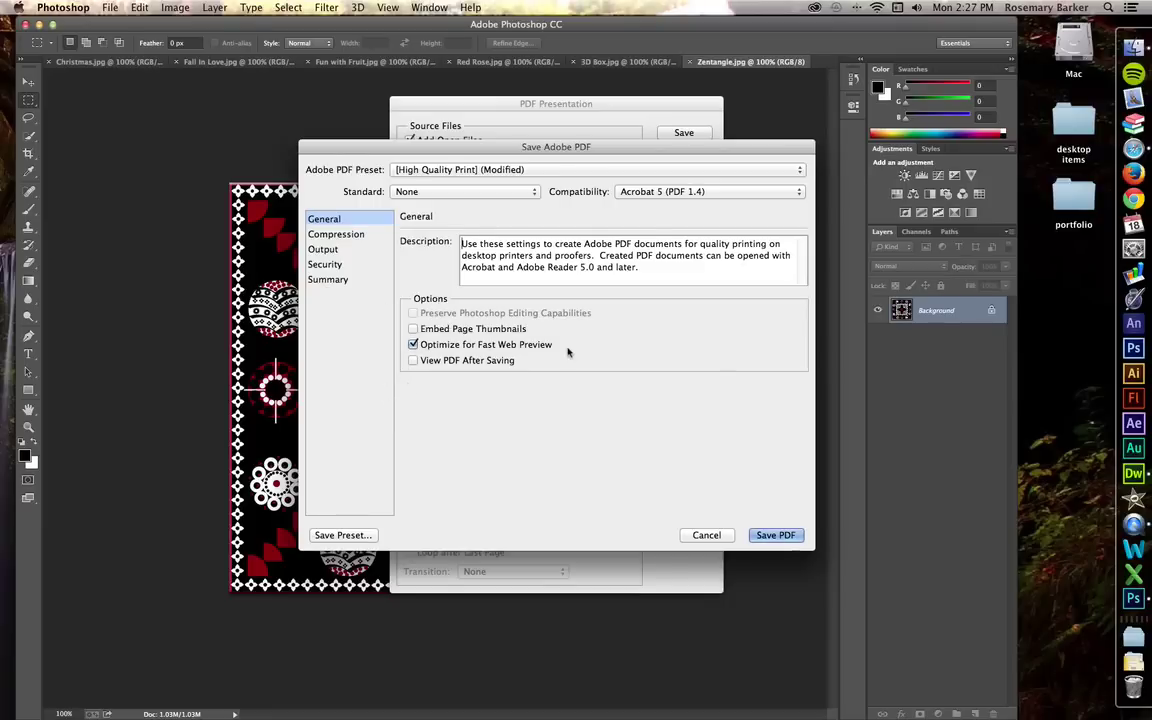
- Turn on View PDF After Saving and bring up the Security settings
click(414, 361)
click(326, 265)
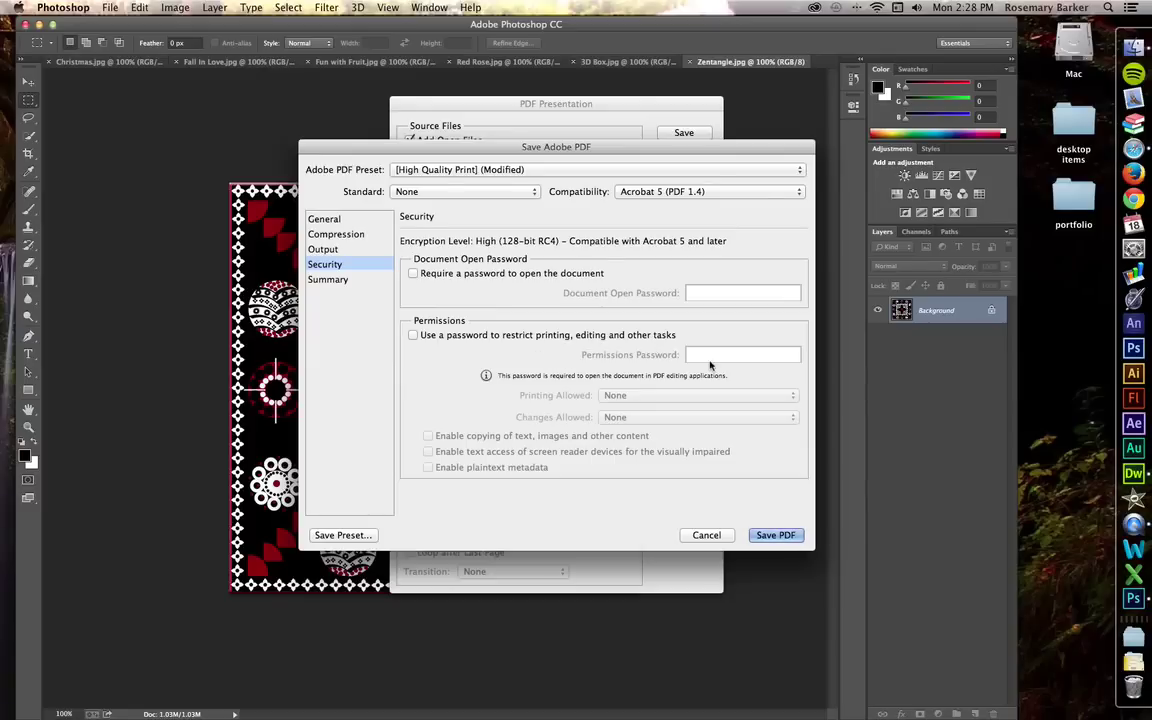
- Add a permissions password with Low Resolution (150 dpi) printing, no changes, and screen-reader access
click(413, 335)
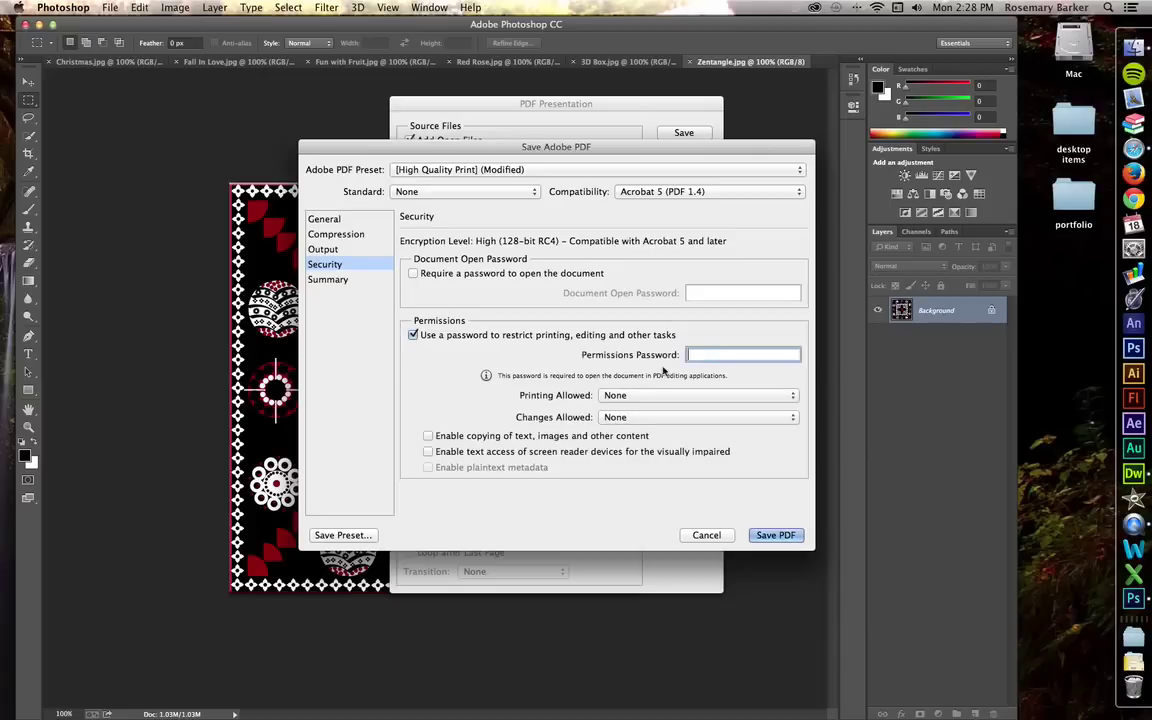
text(••••••••)
click(612, 396)
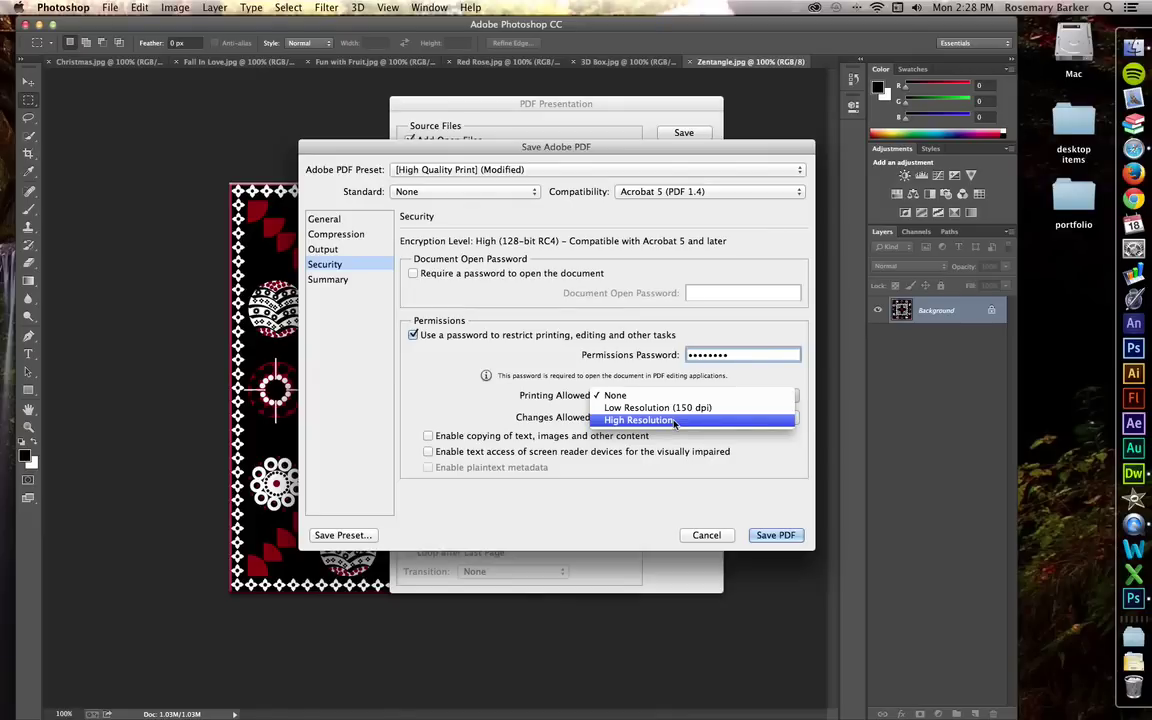
click(673, 409)
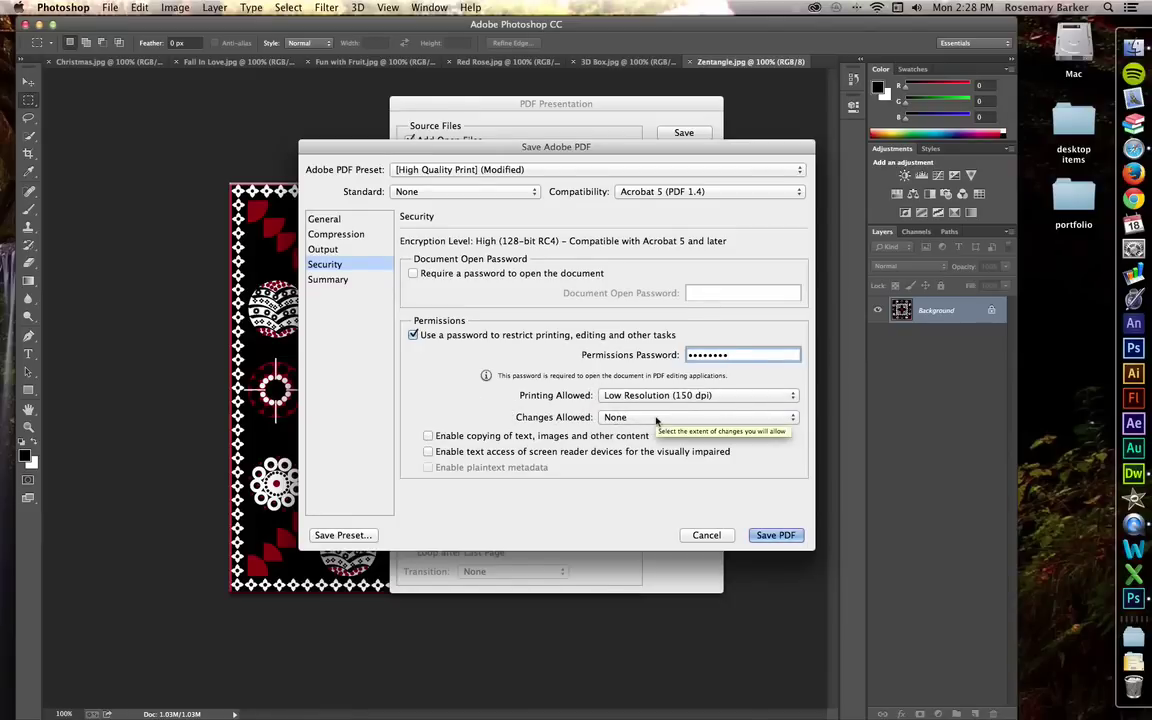
click(656, 418)
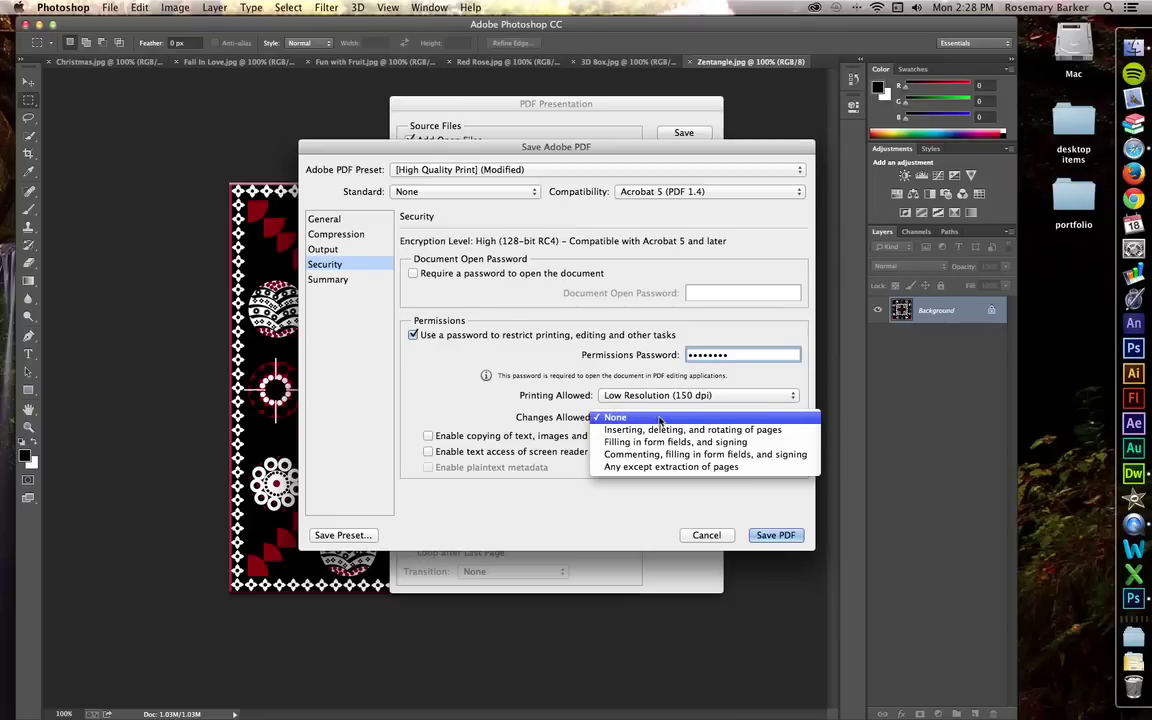
click(420, 396)
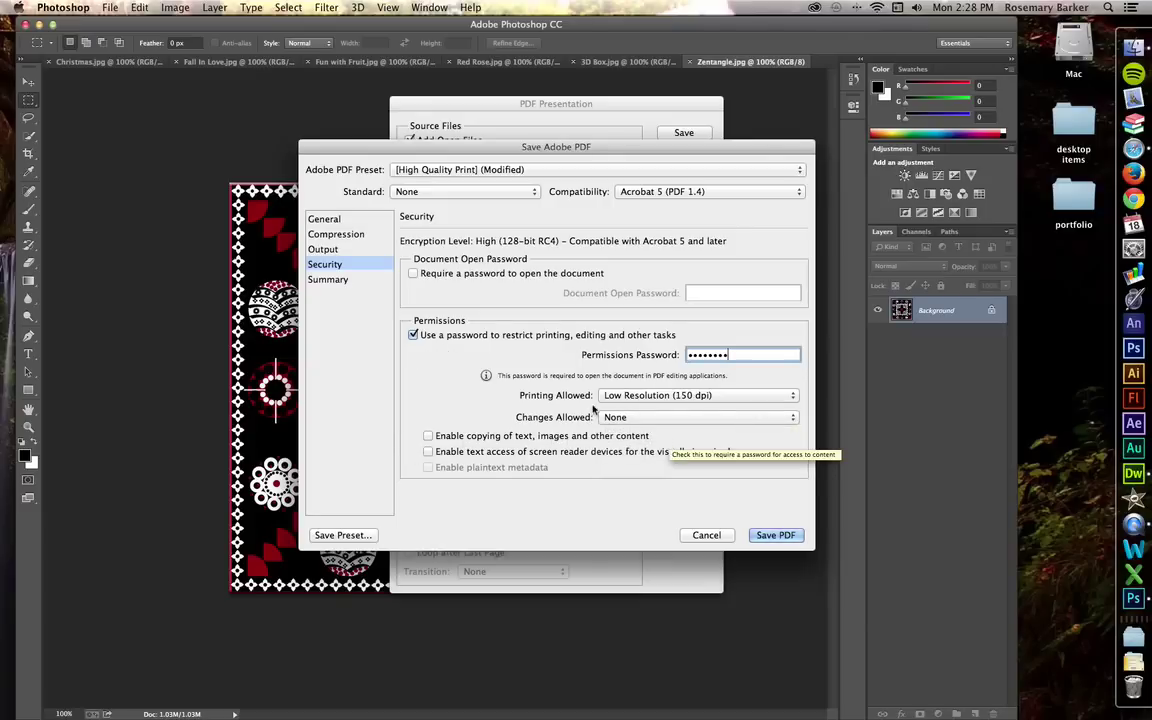
click(428, 452)
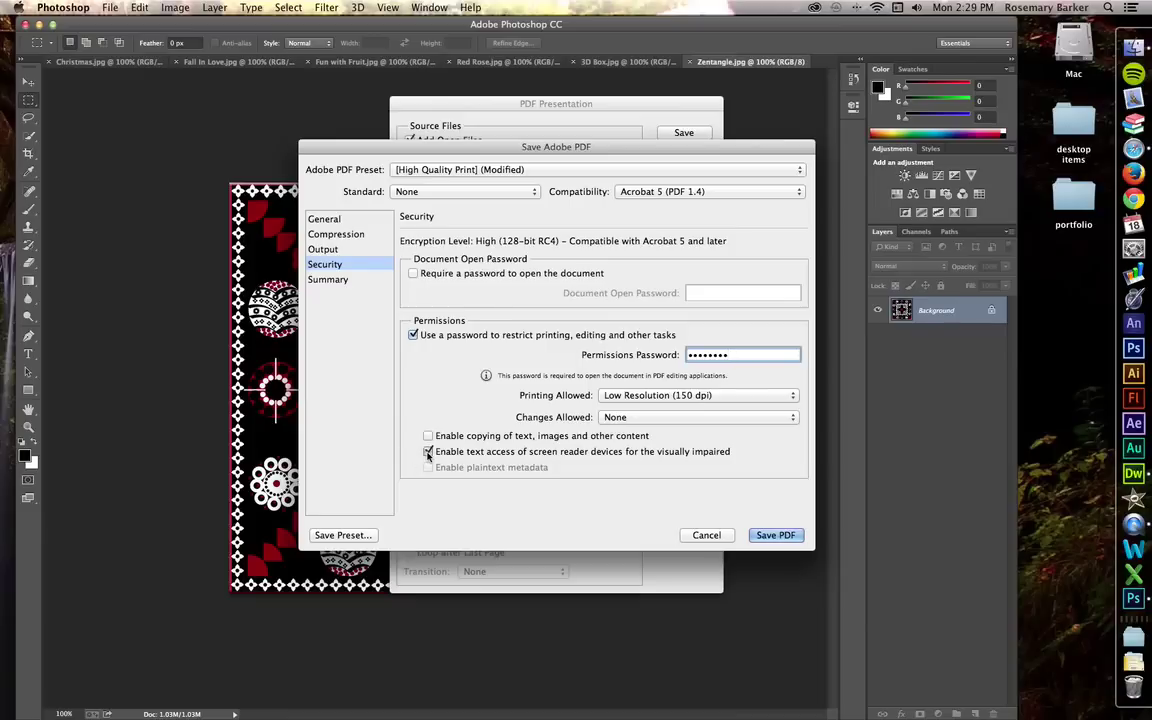
- Save the secured PDF, confirming the permissions password, so it opens in Acrobat
click(777, 536)
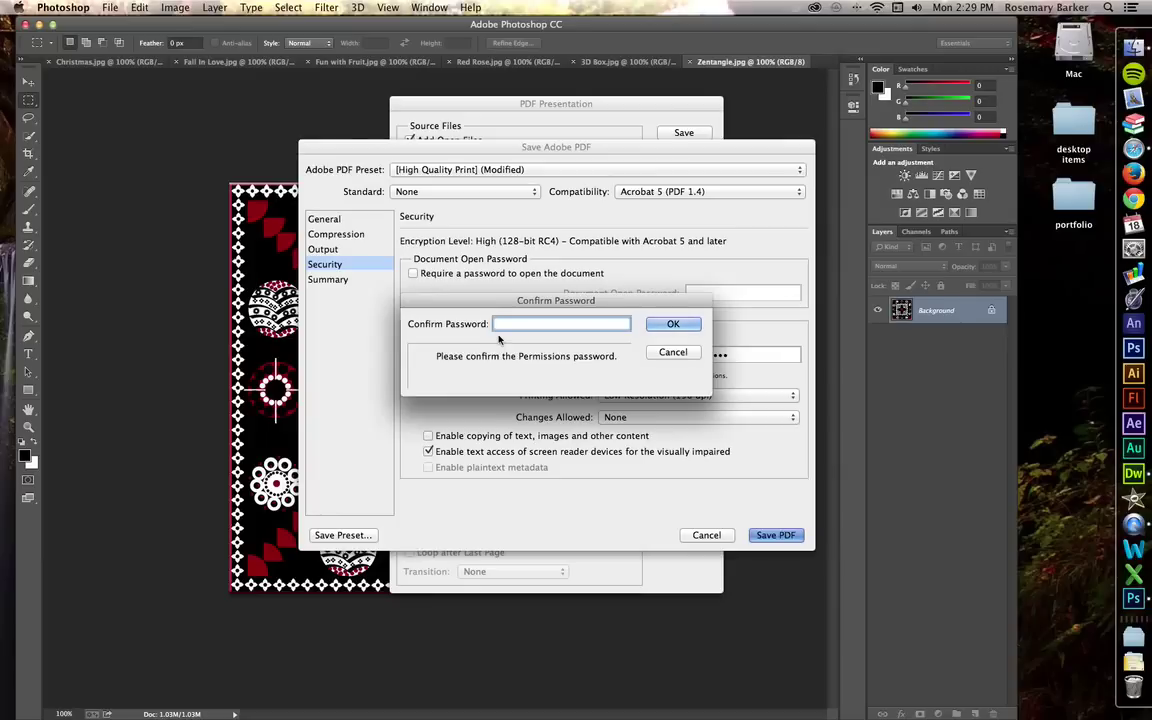
text(••••••••)
click(673, 324)
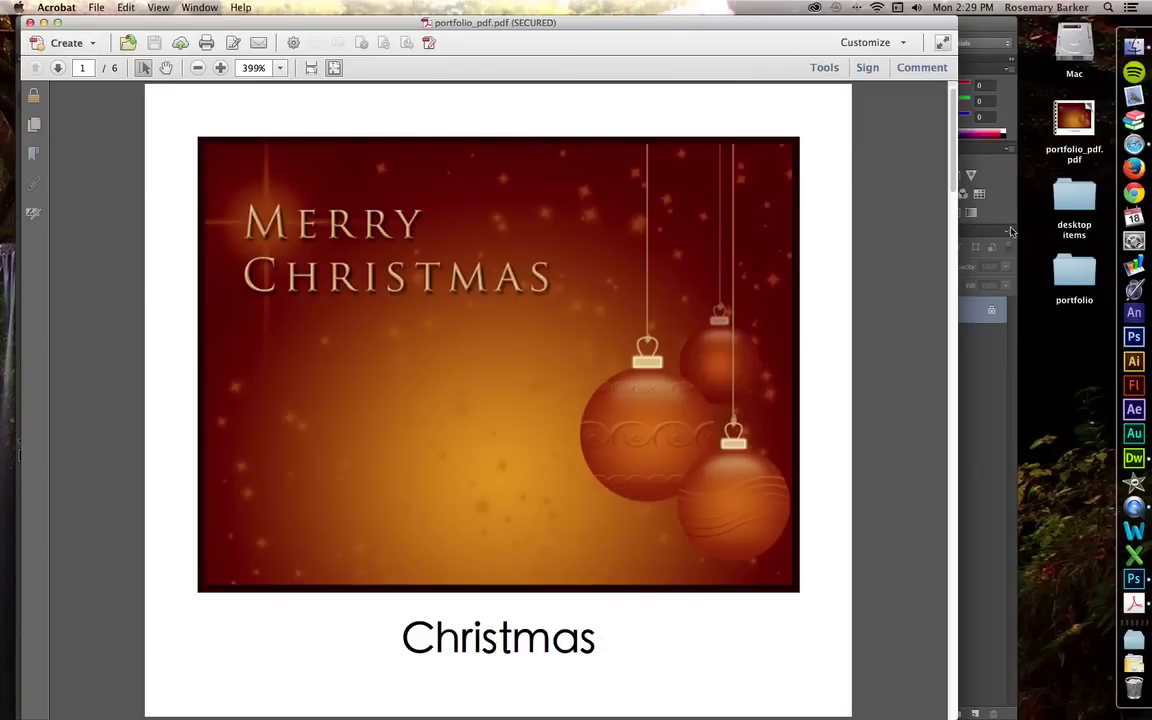
double_click(1074, 272)
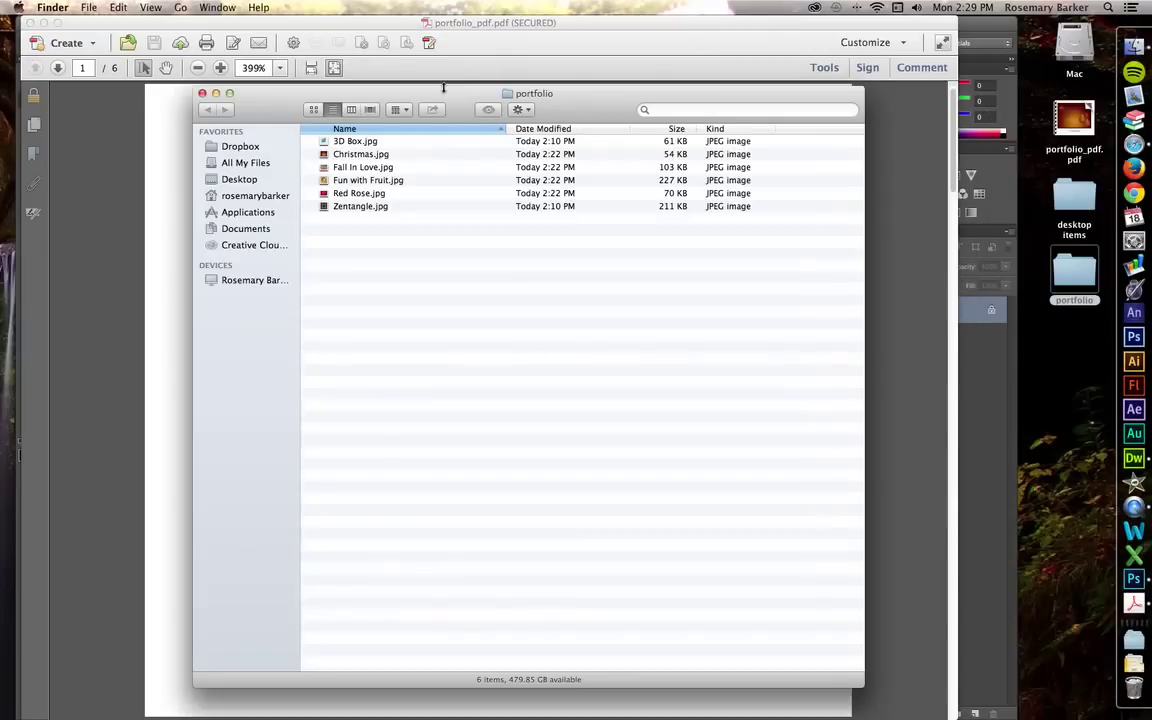
- Move the reopened Finder portfolio window aside and close it with Cmd+W
drag(450, 95, 481, 28)
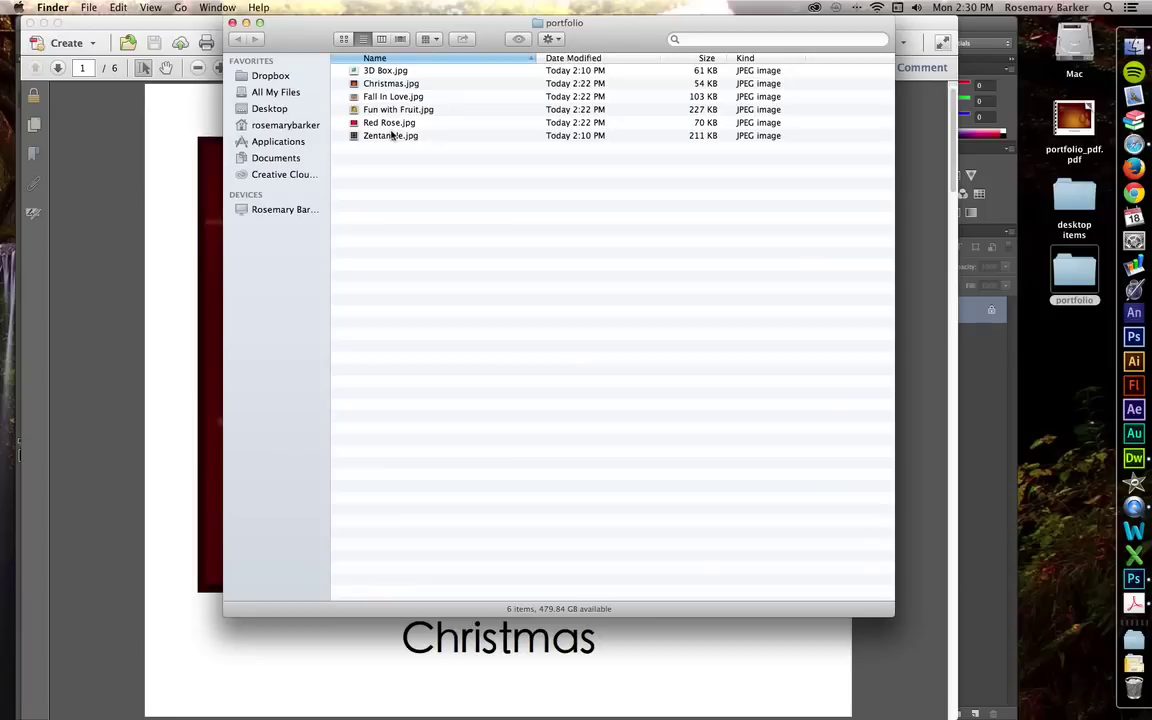
drag(280, 37, 293, 39)
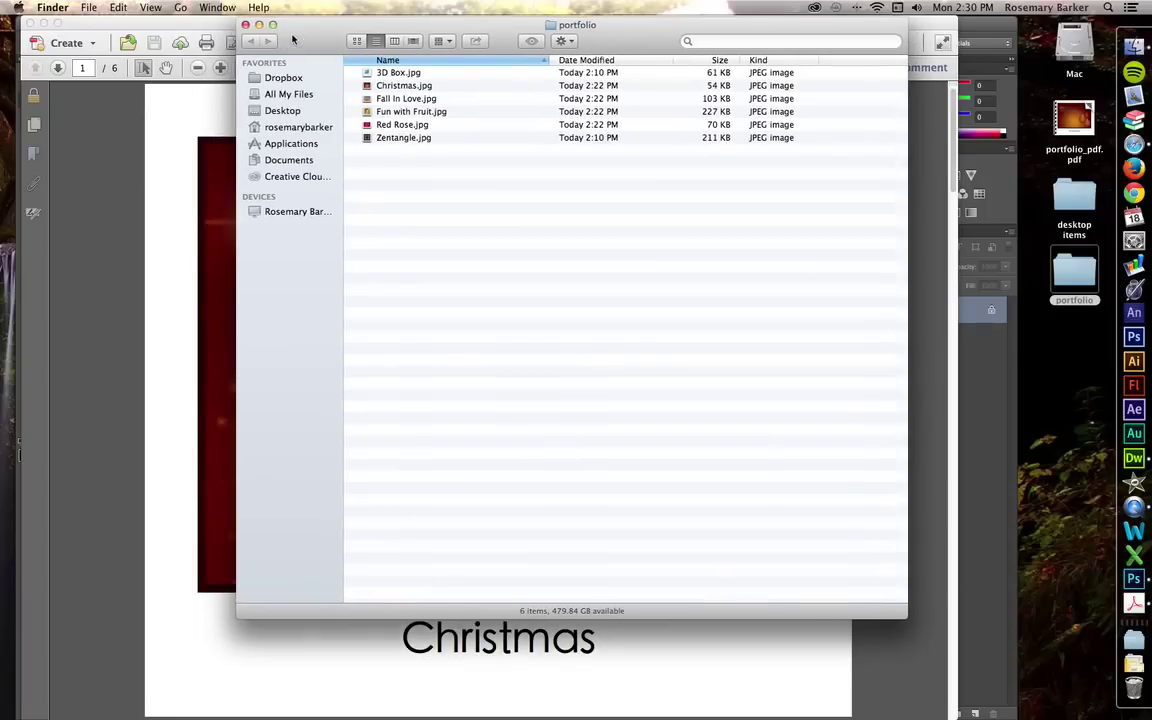
key(super+w)
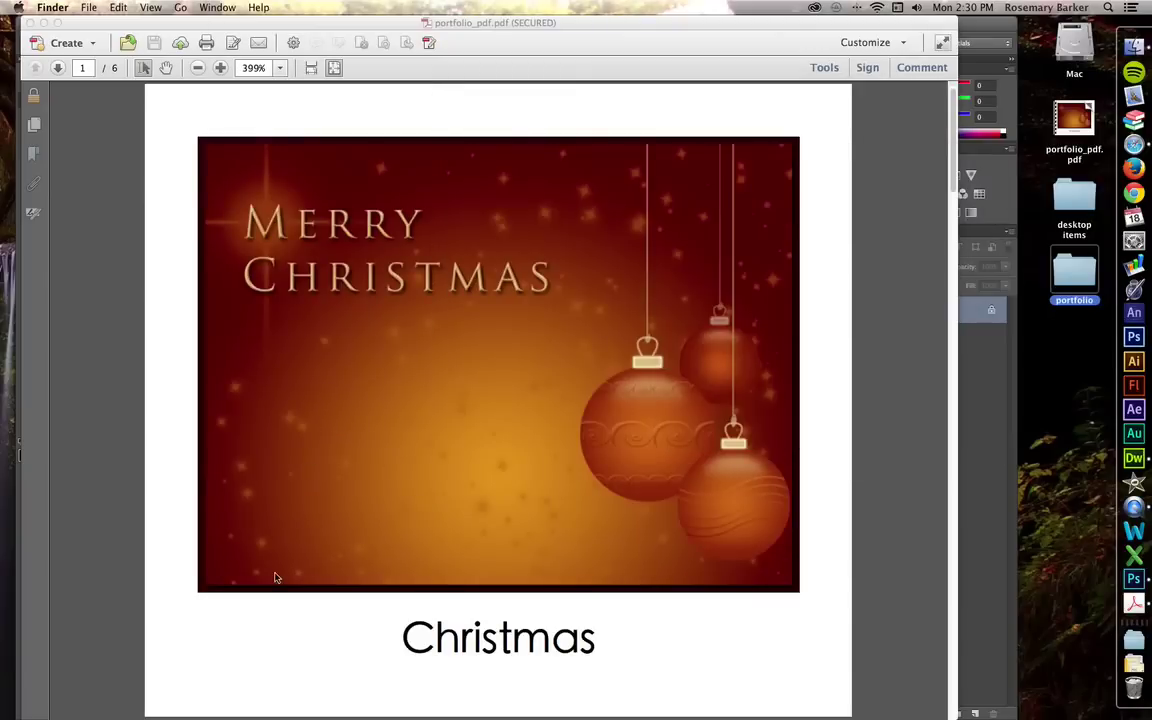
- Page through the PDF from Christmas to the last page, Zentangle (6 of 6)
click(58, 68)
click(58, 68)
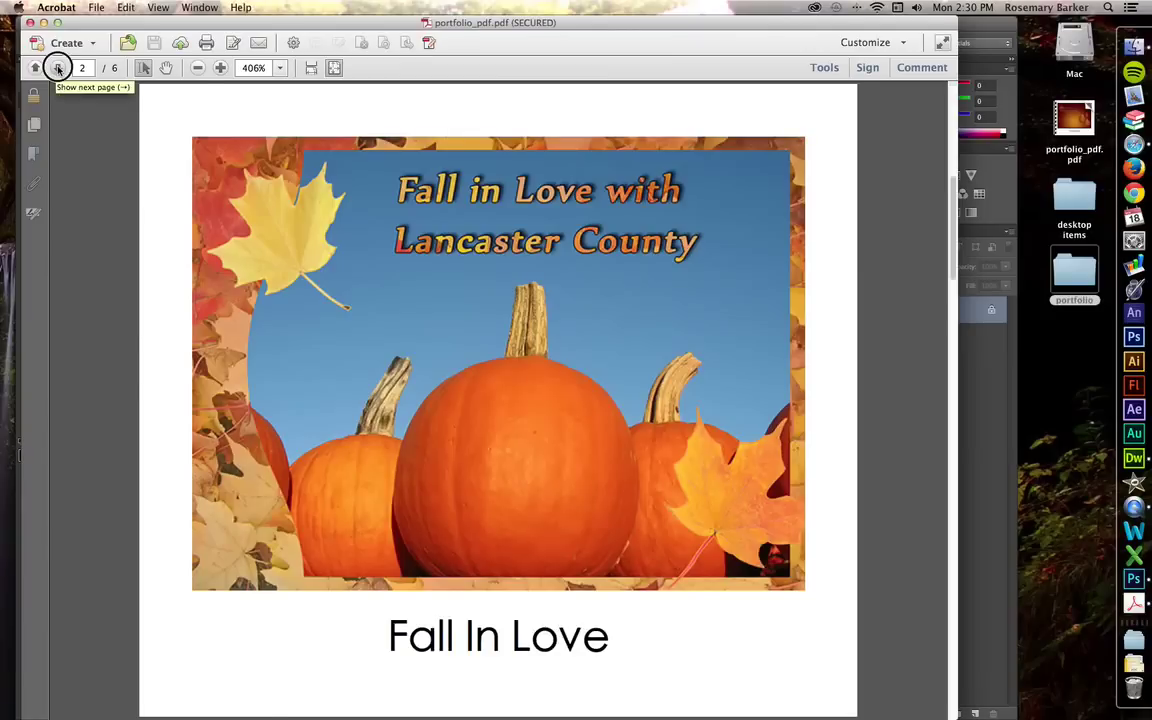
click(58, 68)
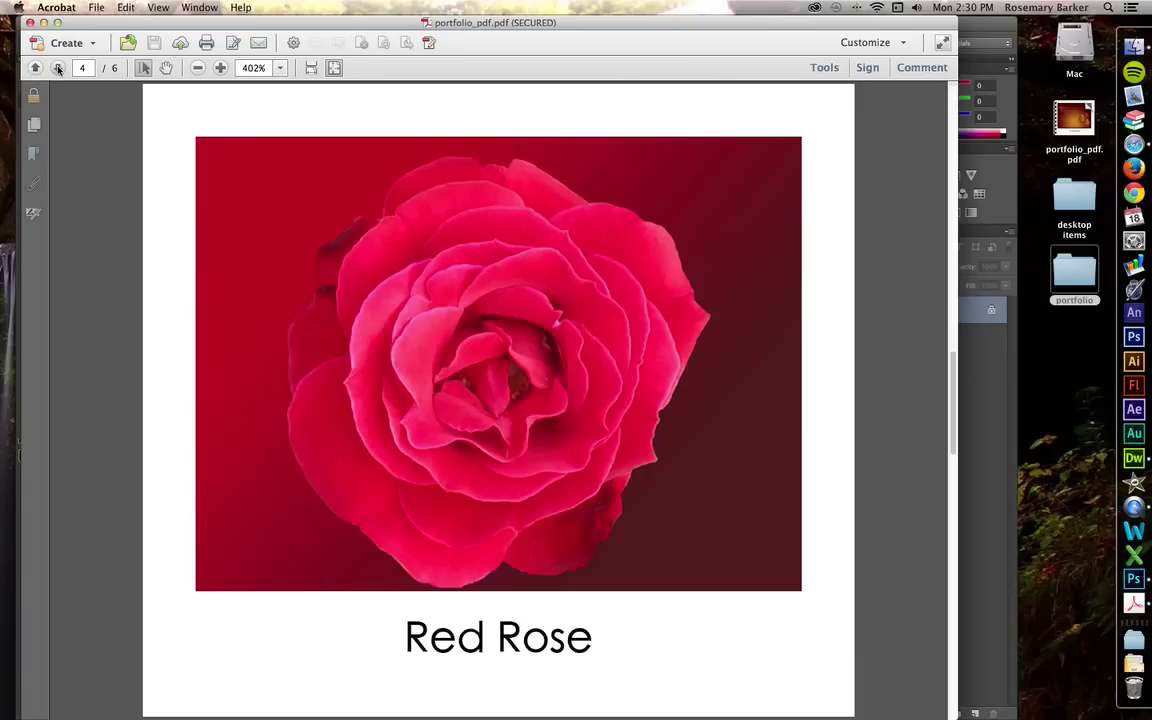
click(58, 68)
click(58, 68)
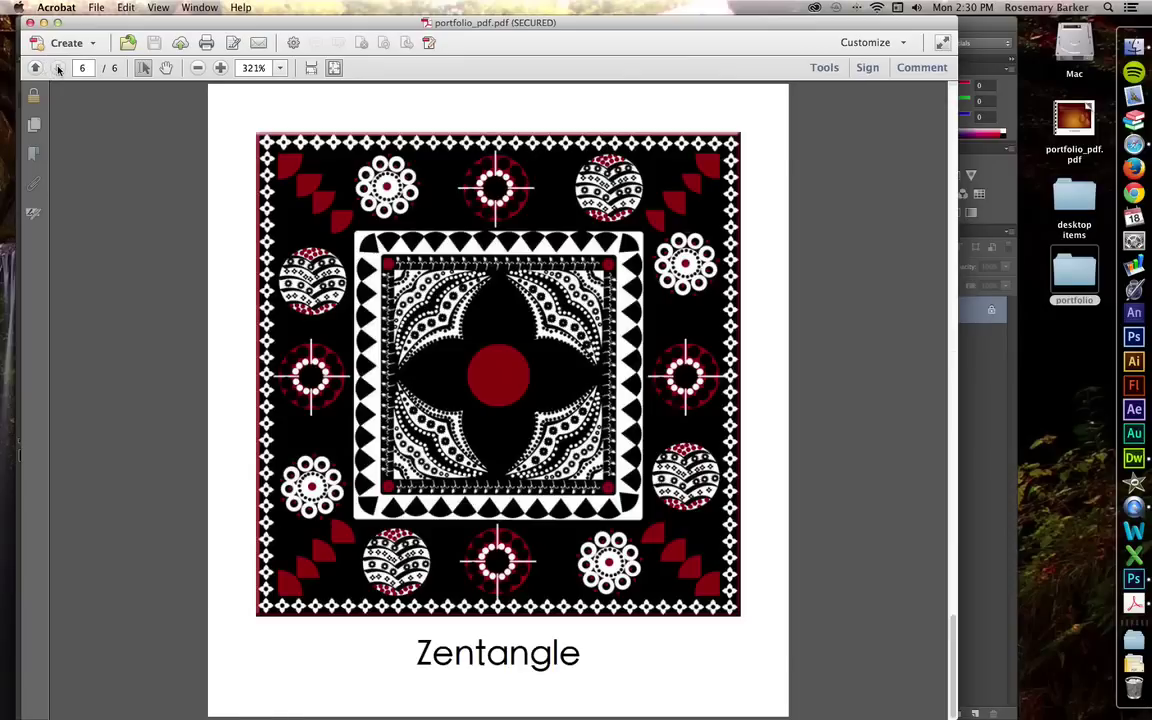